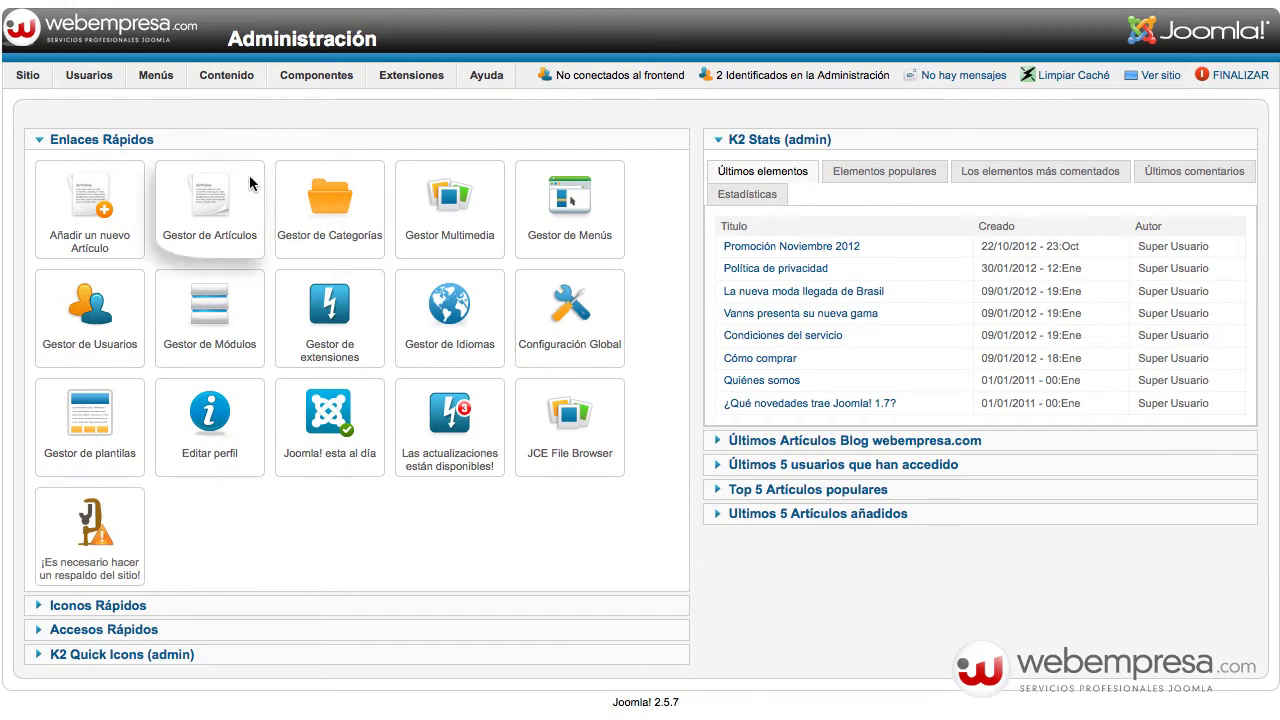
Step: Open the list of menu items belonging to Menu Principal
mouse_move(156, 78)
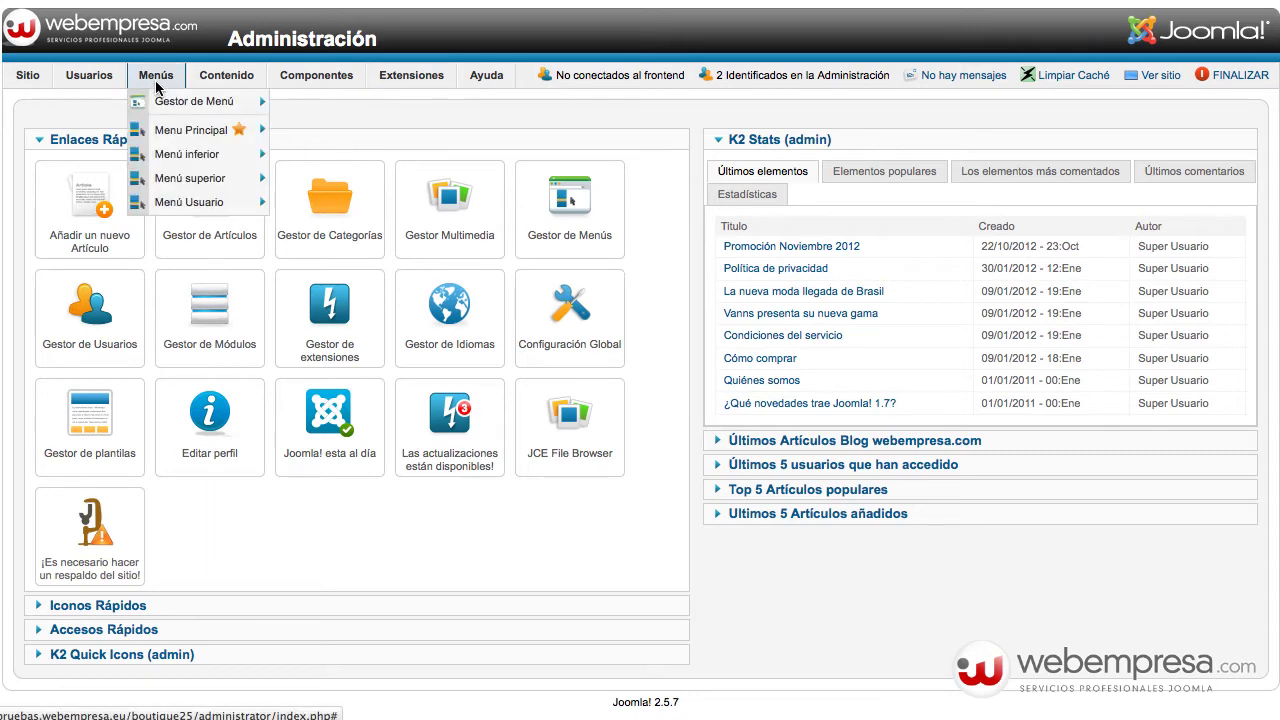
mouse_move(163, 124)
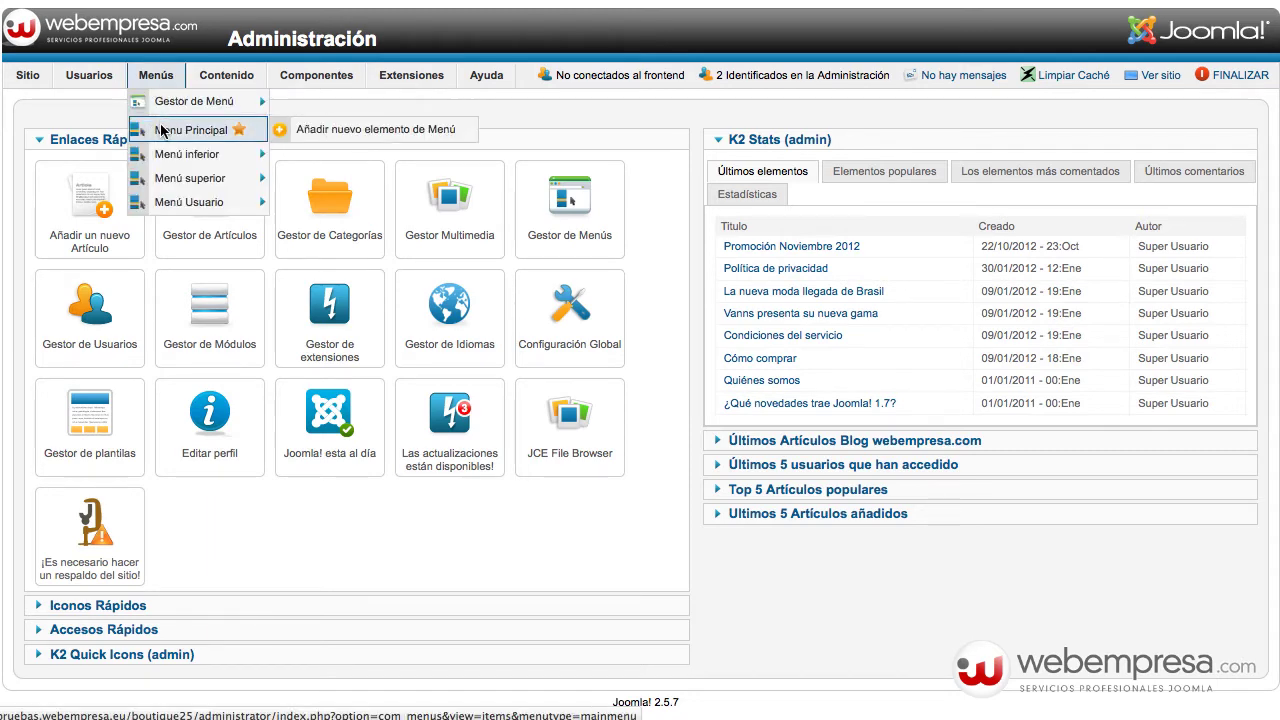
left_click(165, 131)
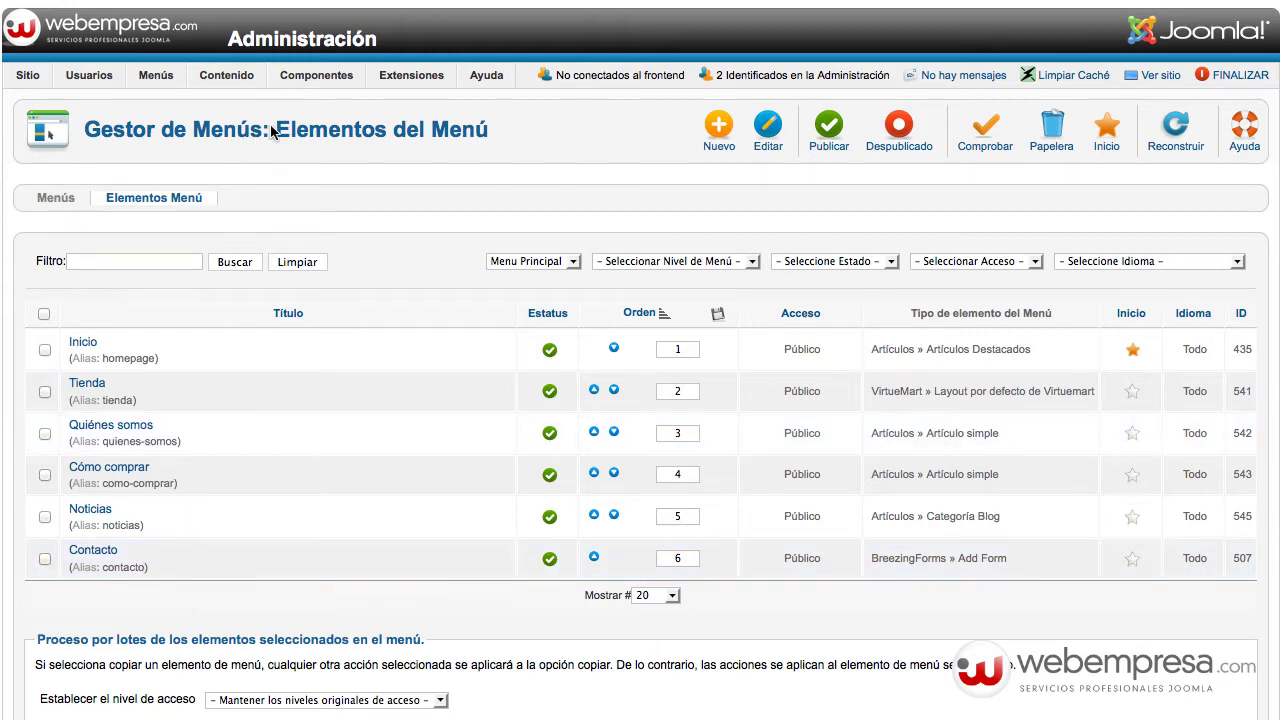
mouse_move(316, 75)
mouse_move(340, 652)
Step: Start a new menu item of the Phoca Gallery type Listado de Imágenes (Vista de imagenes) for the Joomla category
left_click(719, 134)
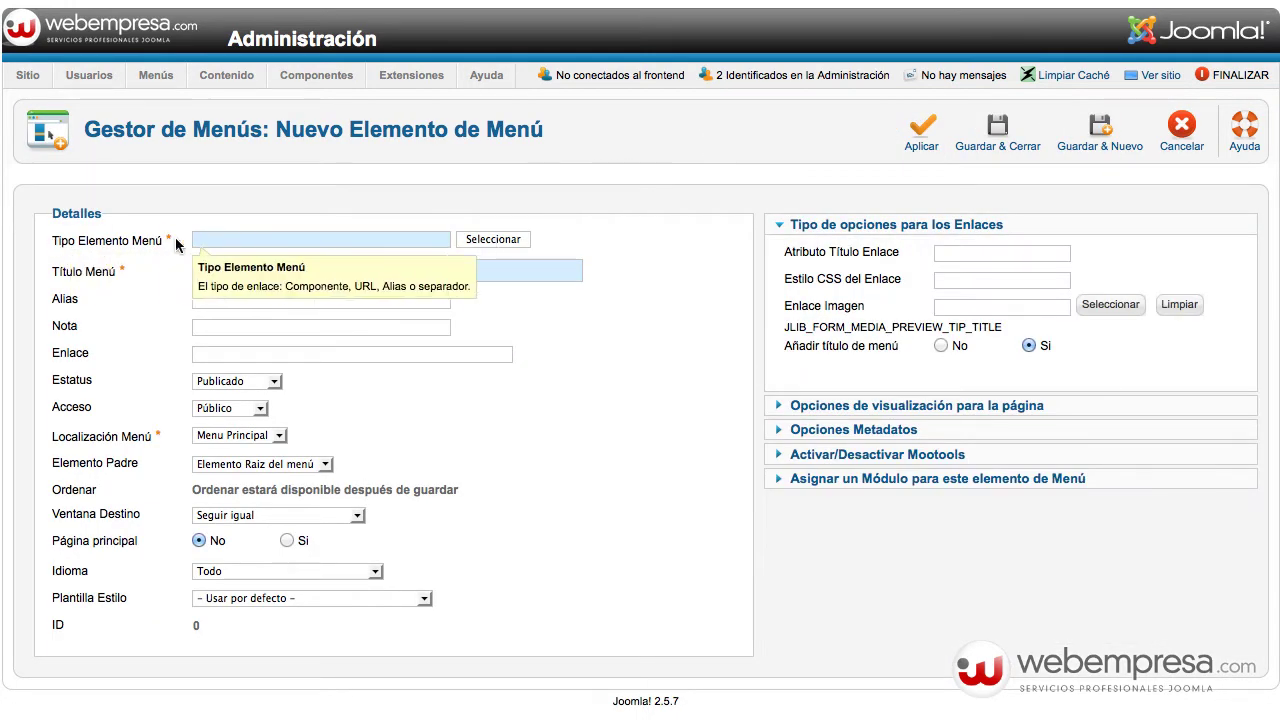
left_click(471, 239)
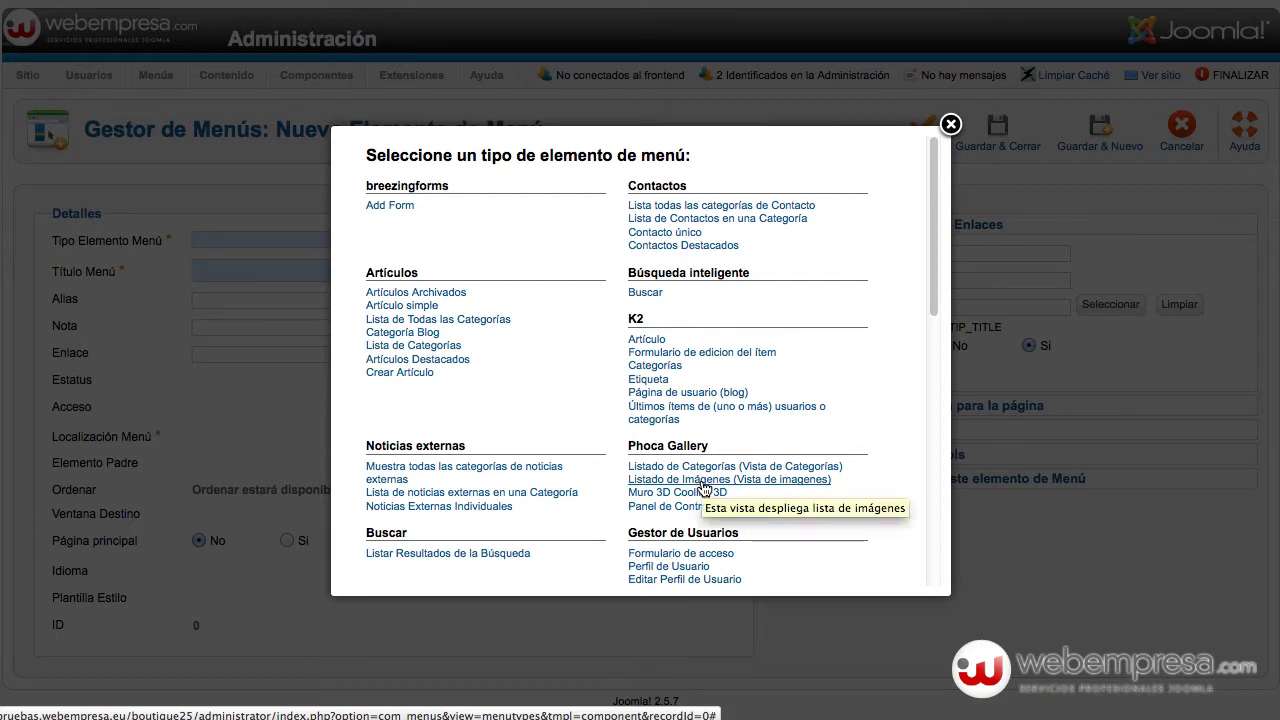
left_click(701, 481)
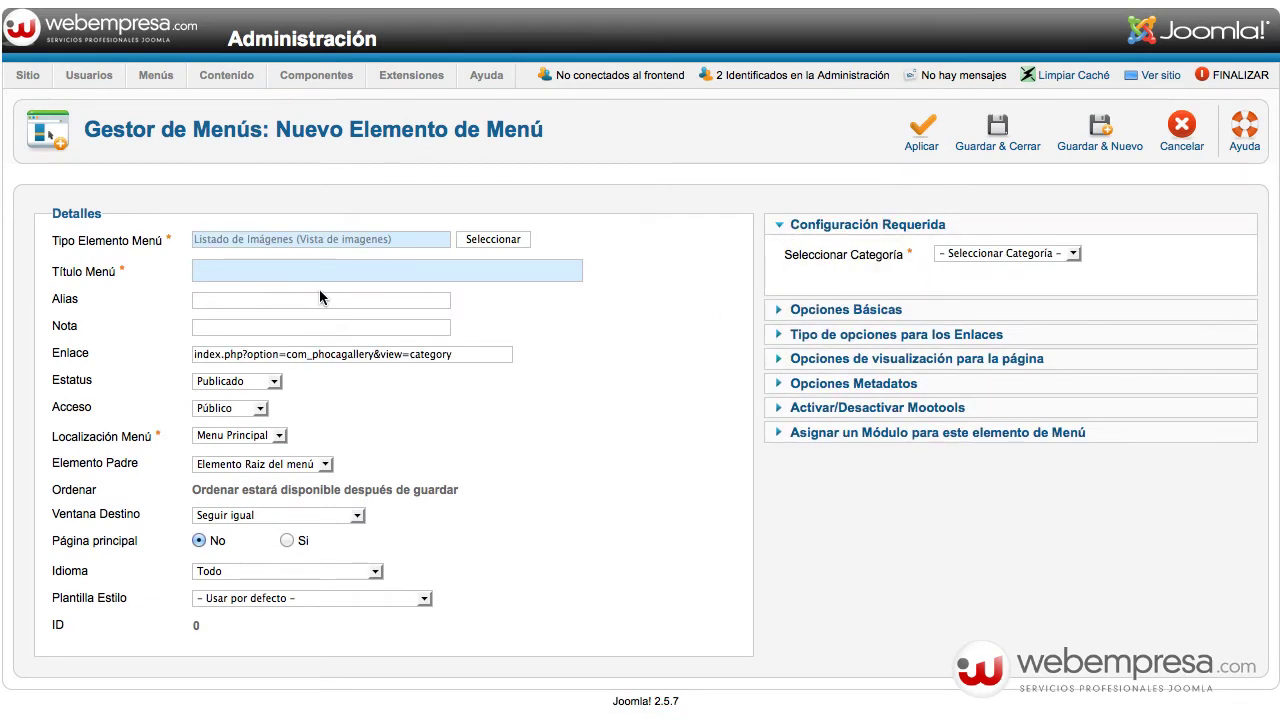
left_click(1006, 254)
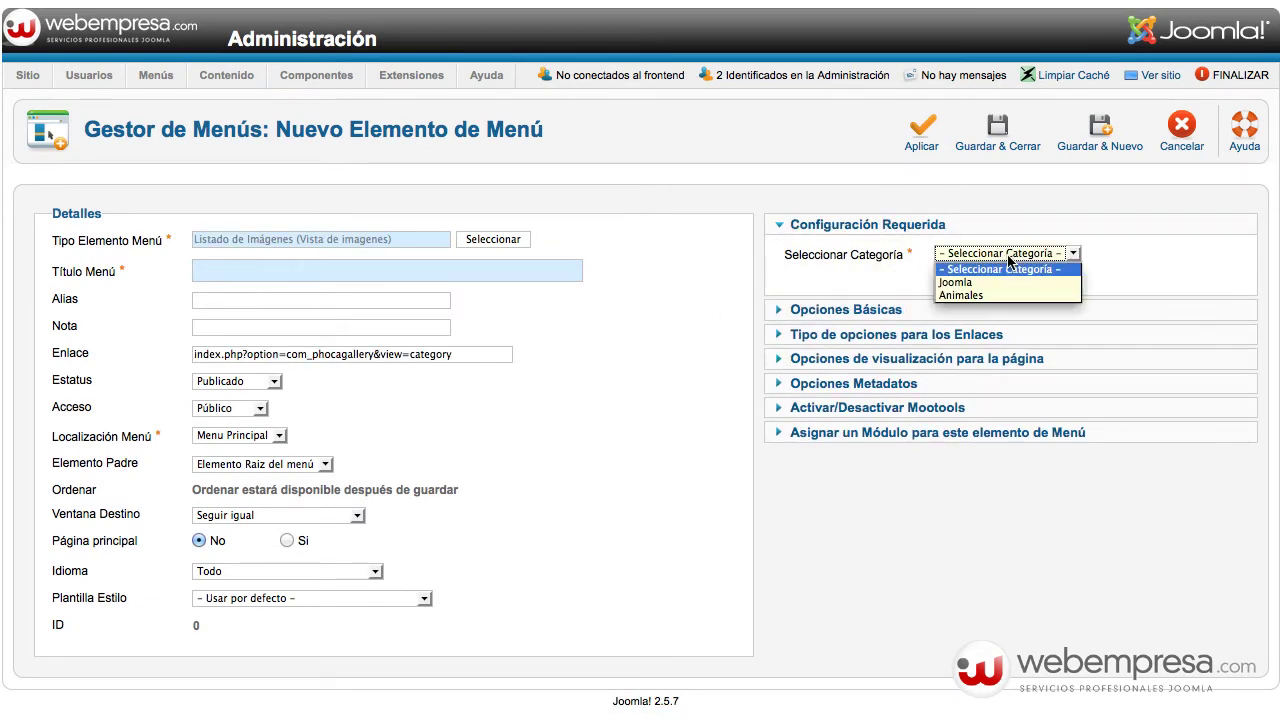
left_click(970, 282)
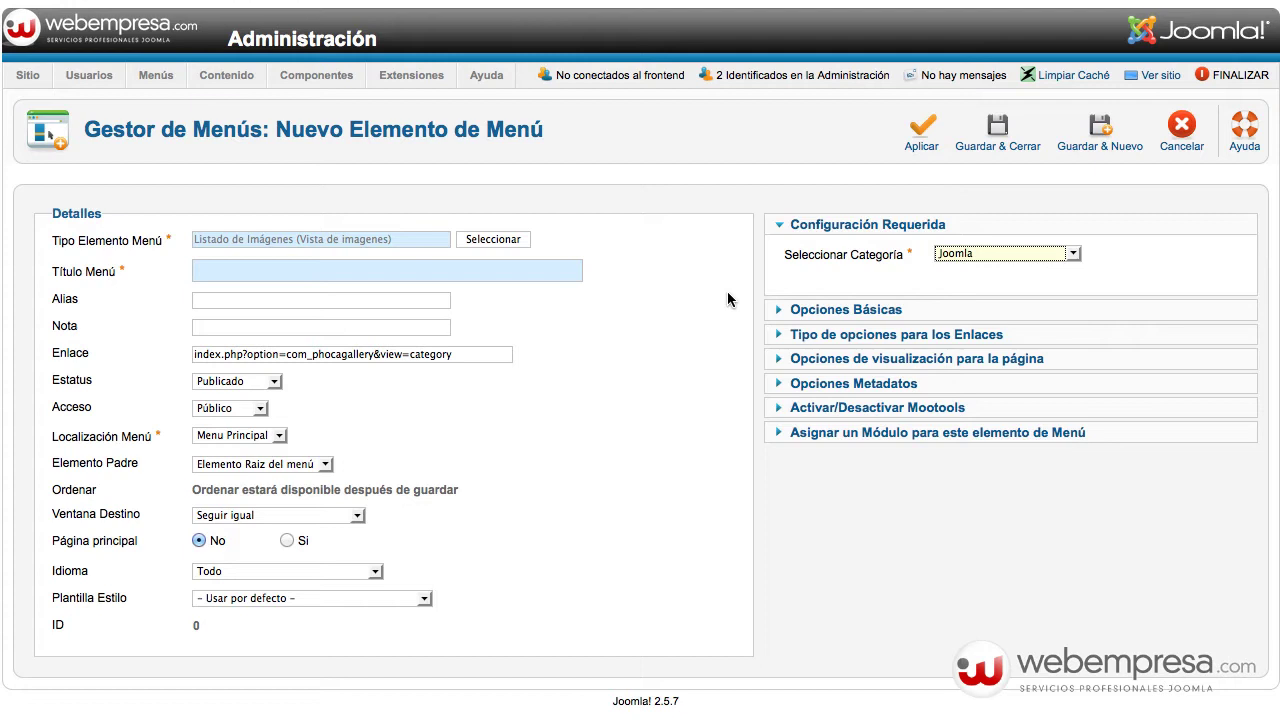
Step: Title the menu item Galerias with the alias galerias and try to save it
left_click(243, 273)
type("Gale")
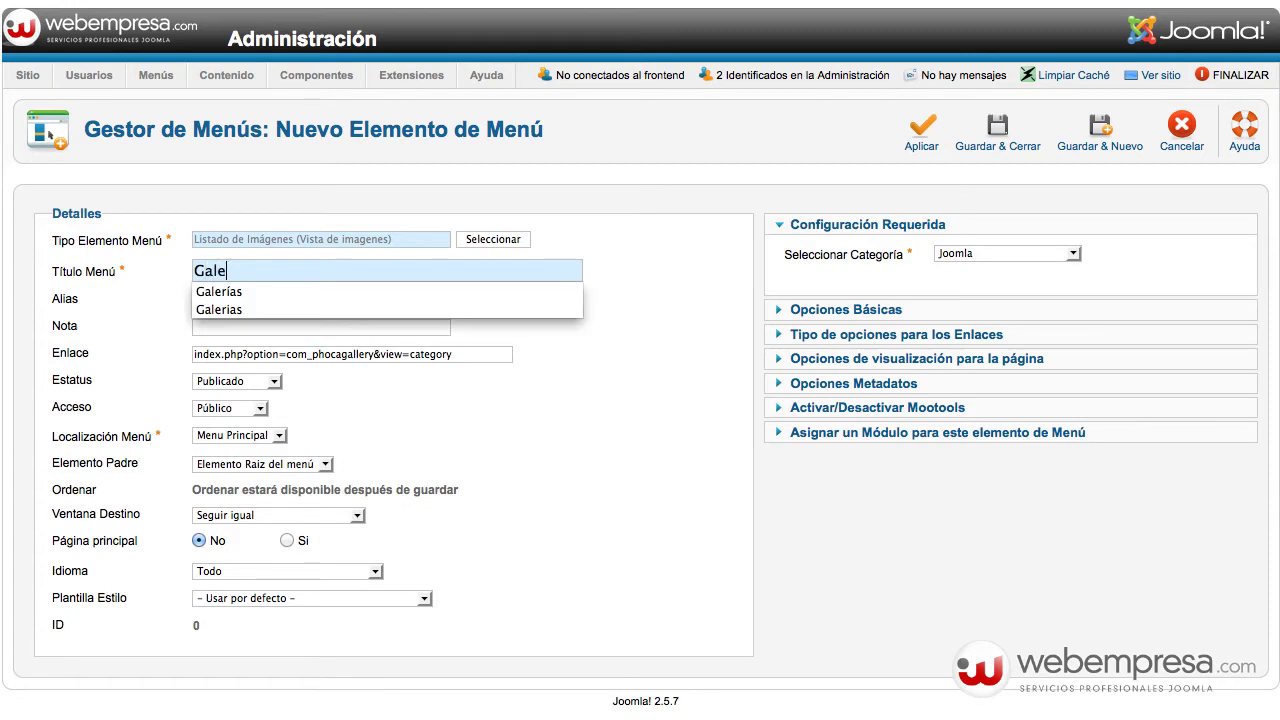
type("rias")
key("Tab")
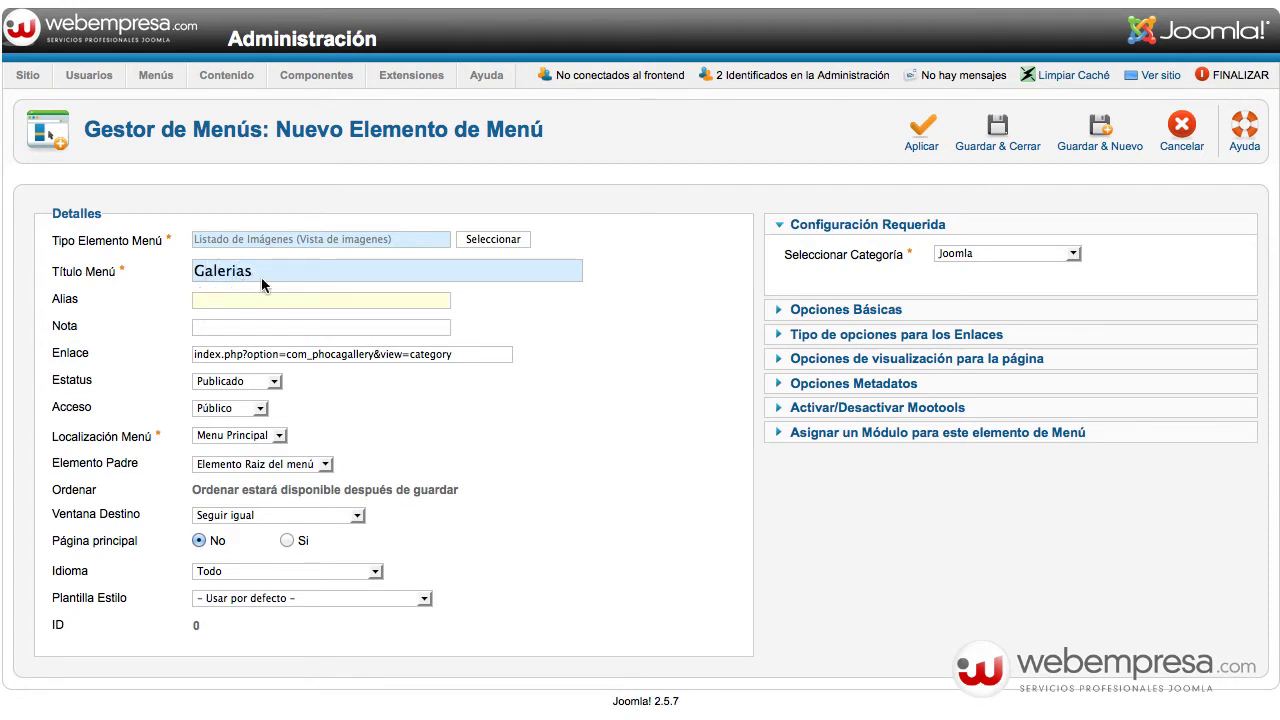
type("galerias")
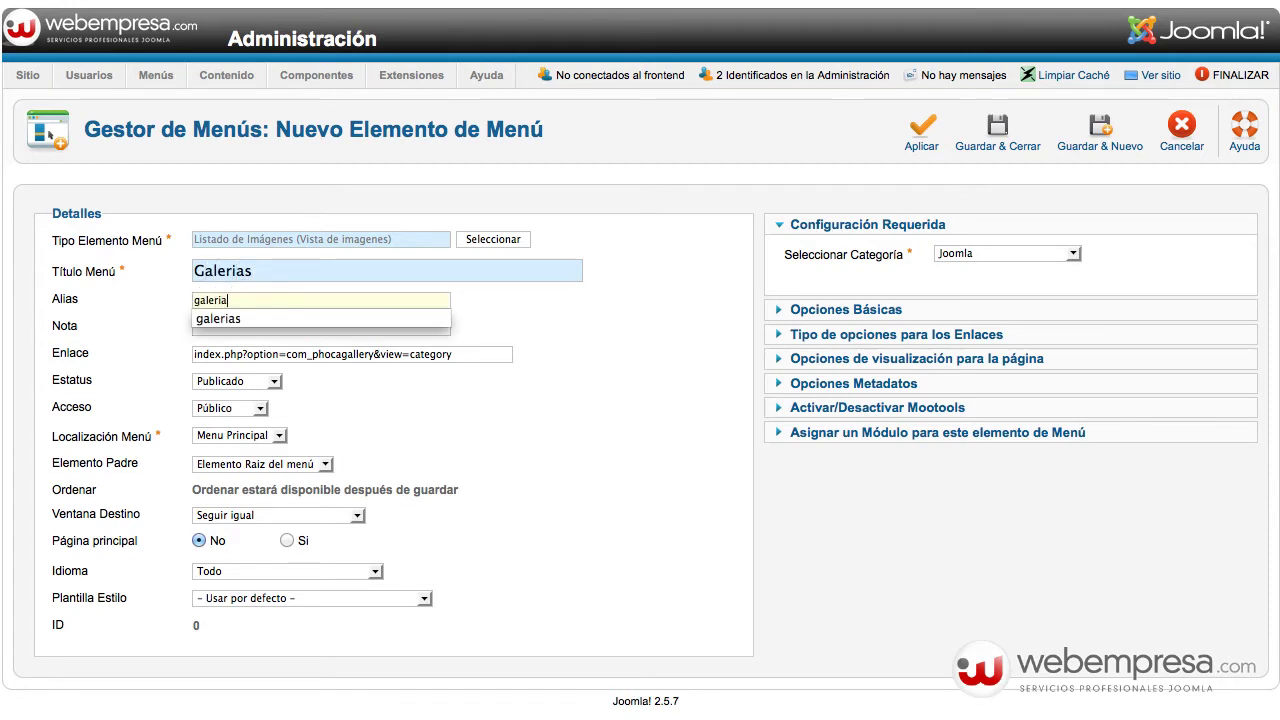
left_click(682, 442)
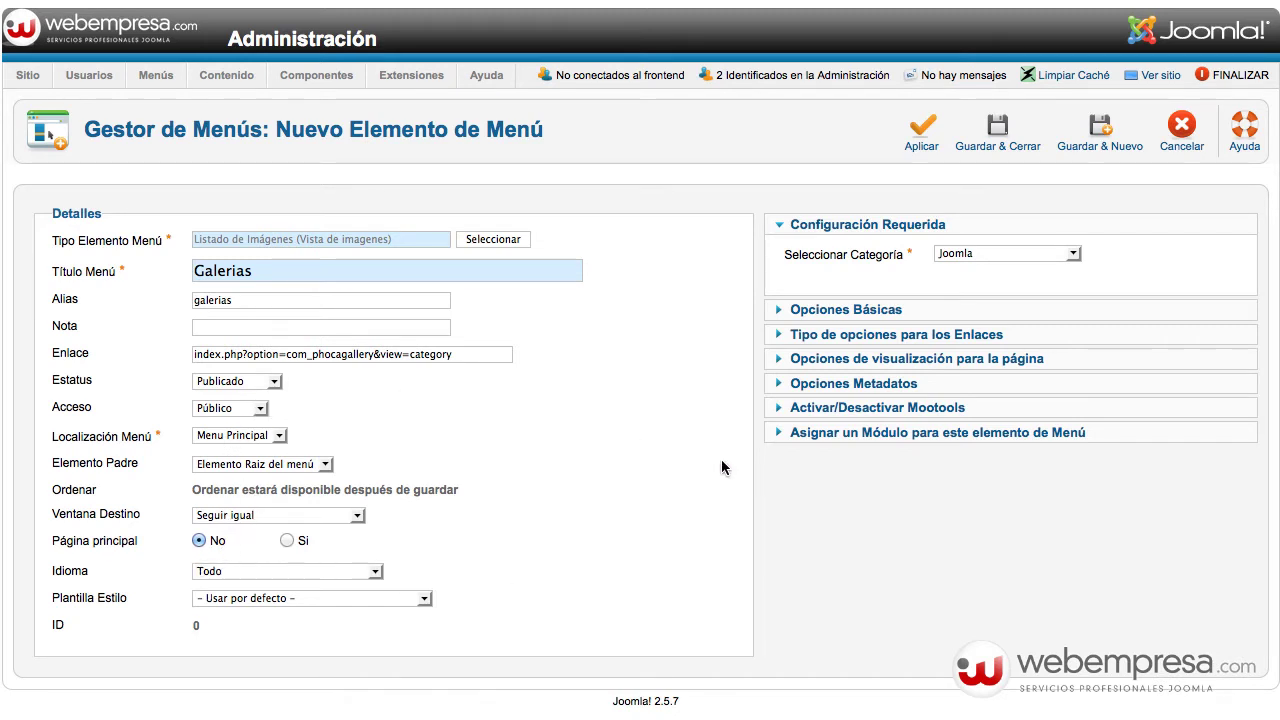
left_click(922, 135)
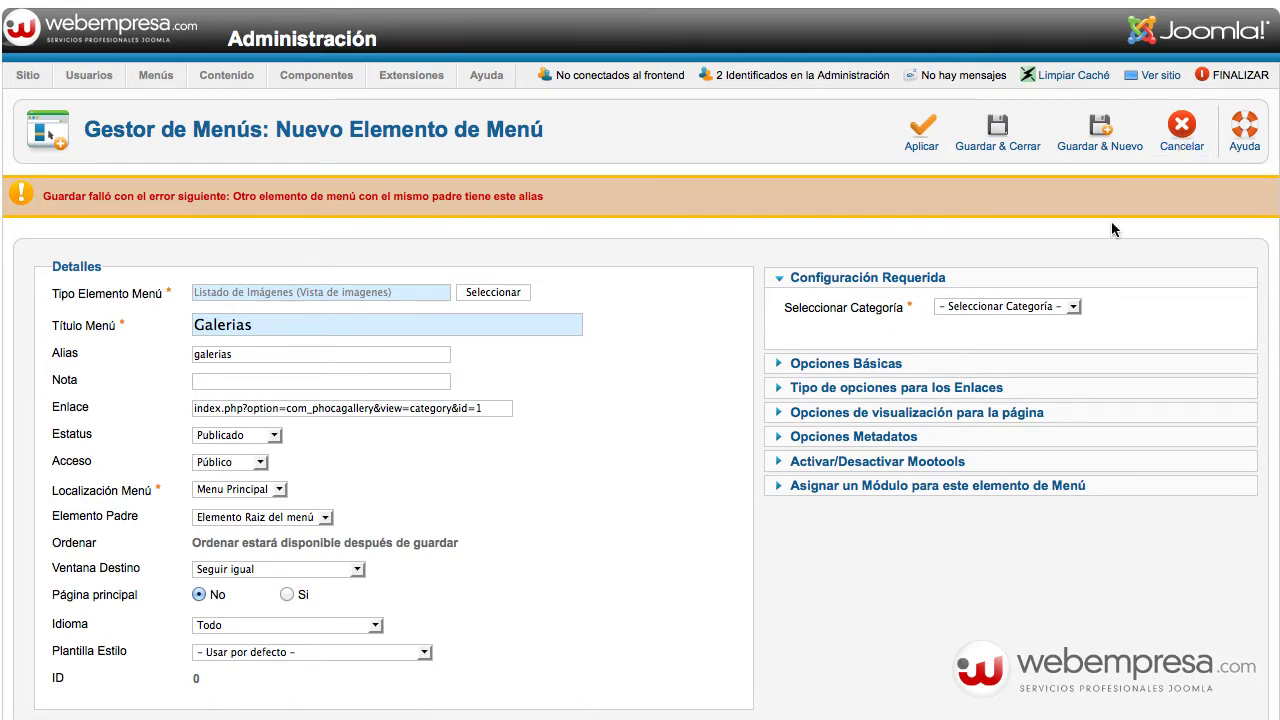
Step: Change the alias to galerias1 and discard the new menu item
left_click(260, 354)
type("1")
left_click(1181, 128)
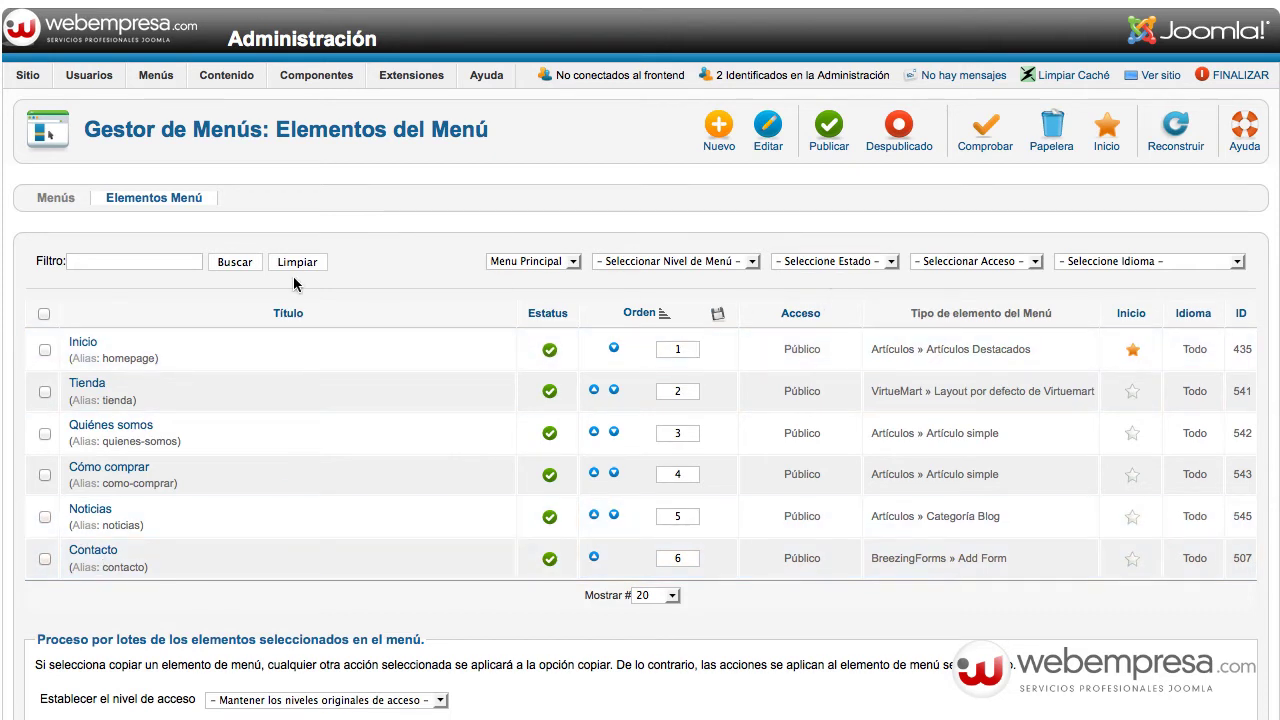
Step: Filter the menu items by the Eliminar state and permanently delete all the trashed items
left_click(823, 266)
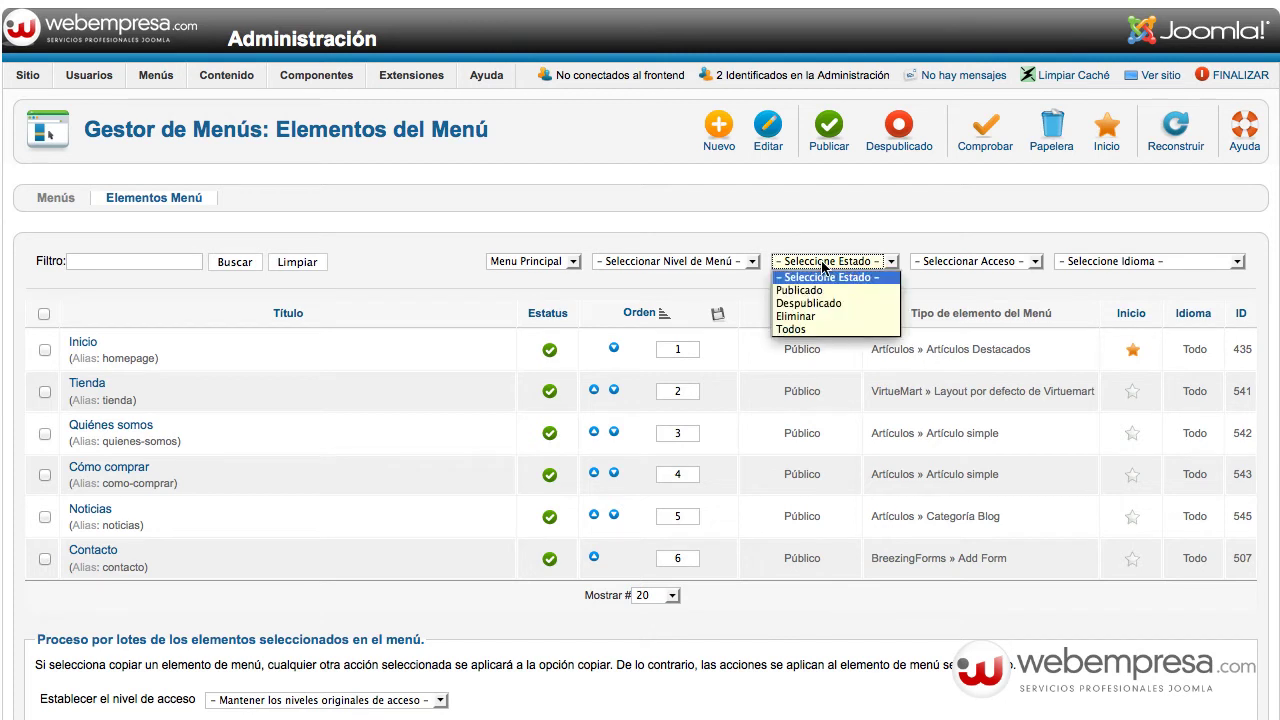
left_click(822, 317)
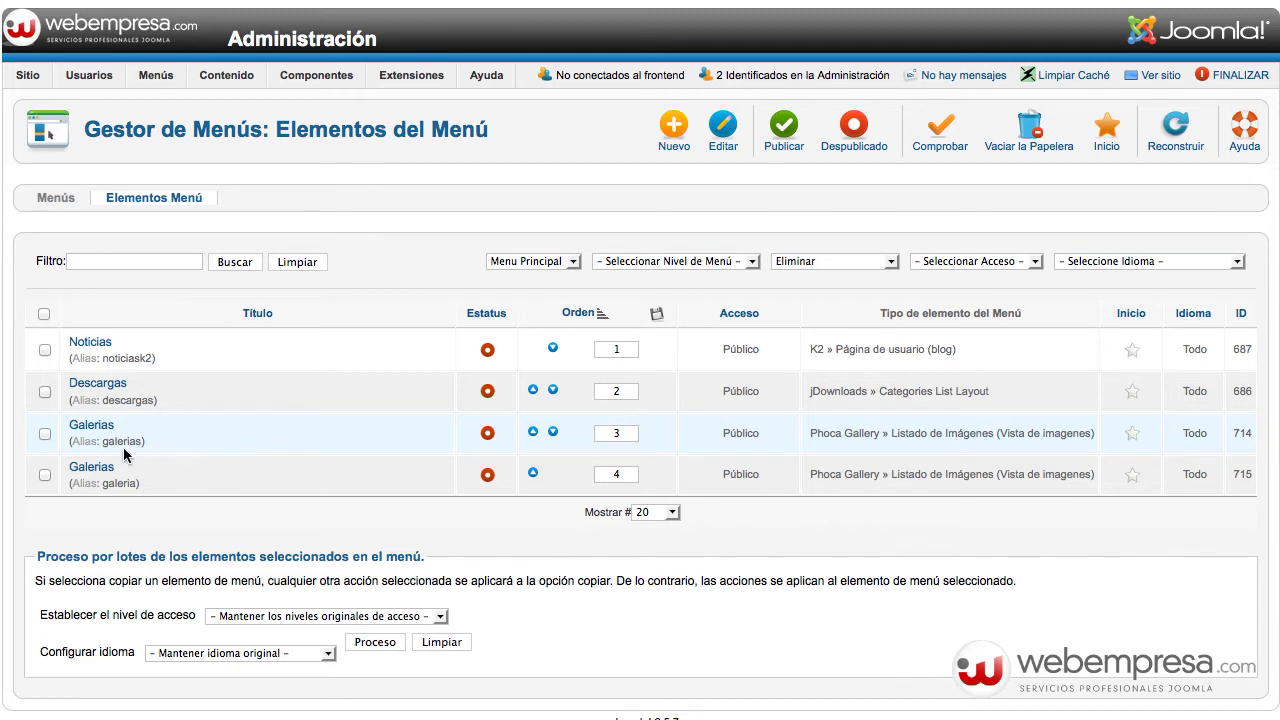
triple_click(85, 447)
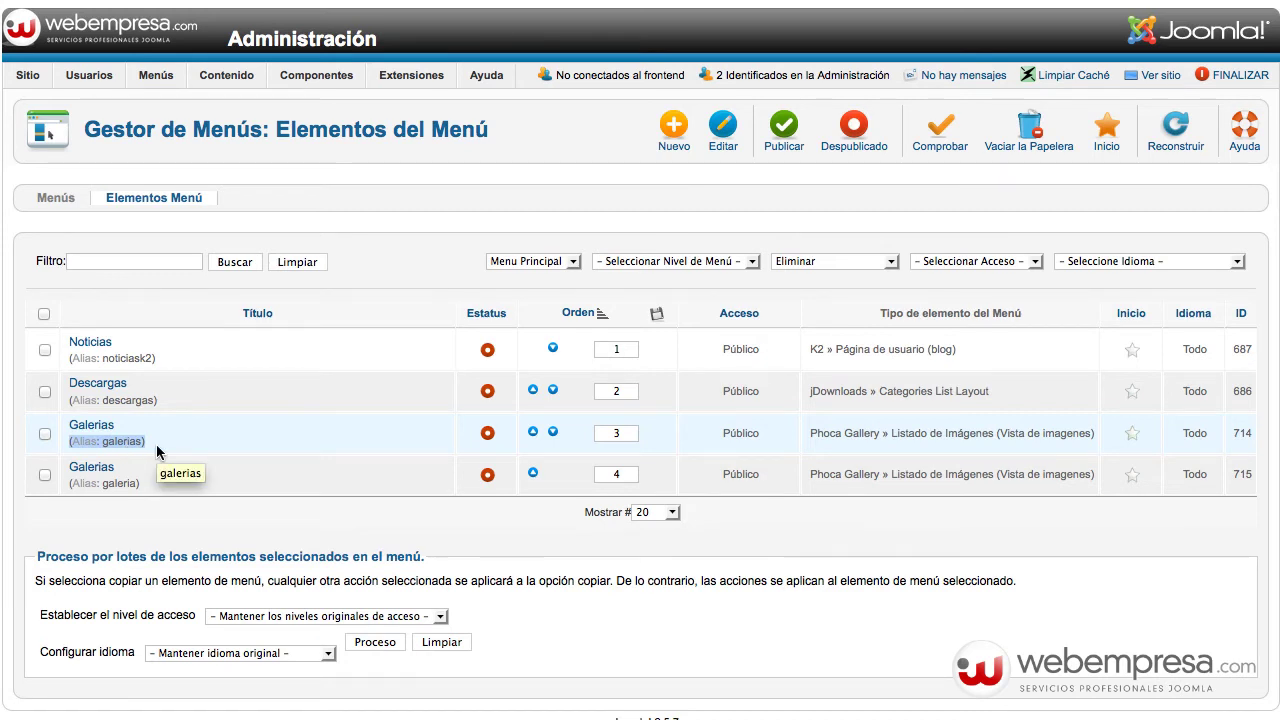
left_click(44, 316)
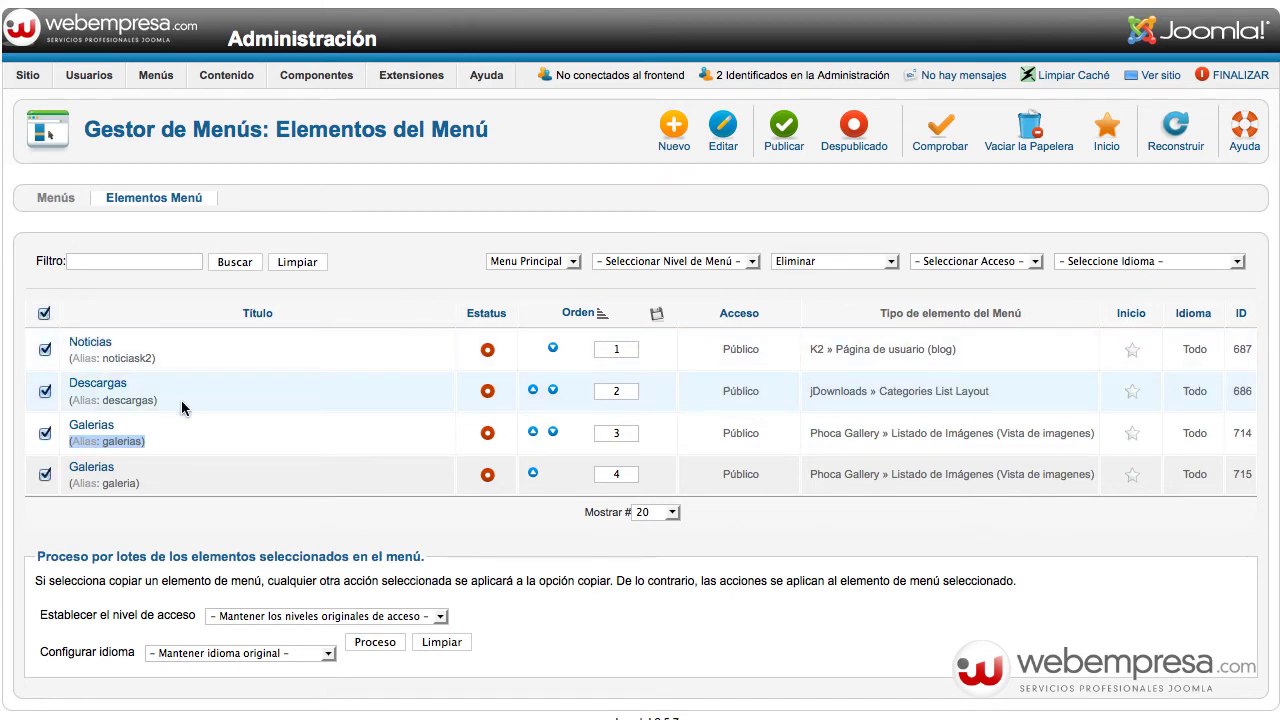
left_click(1027, 140)
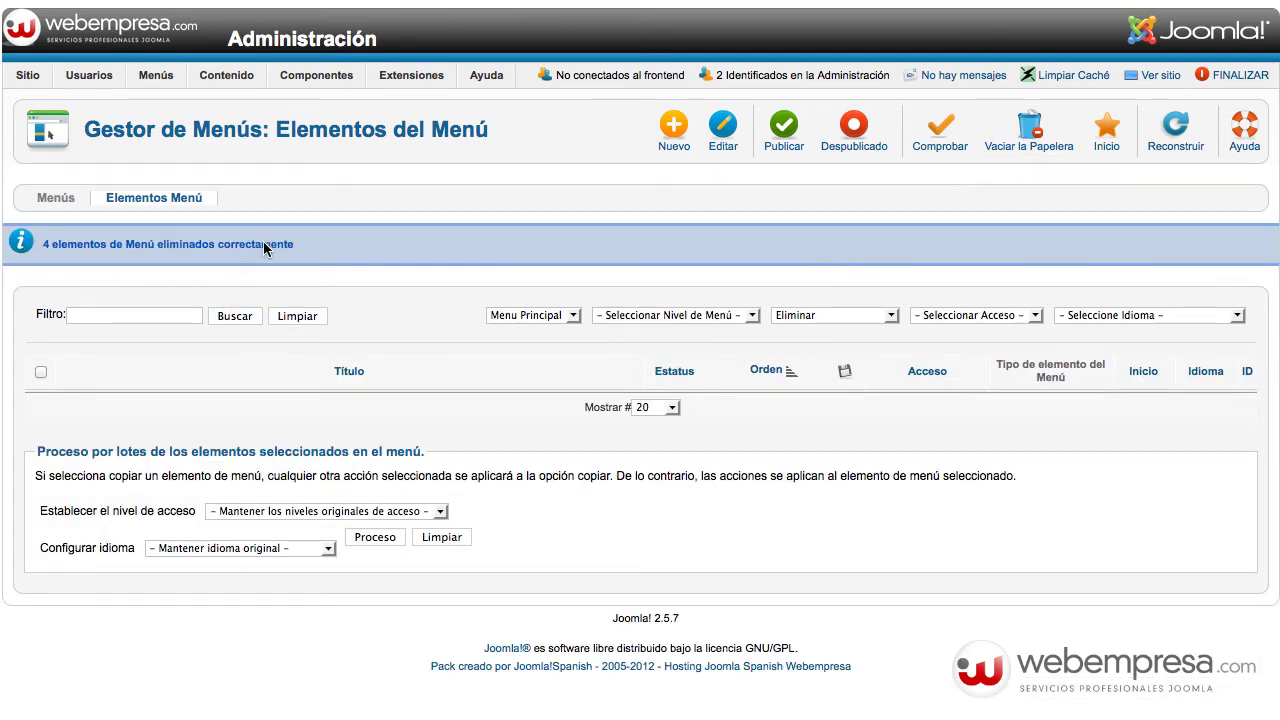
Step: Reopen the Menu Principal items, clear the state filter and start a new menu item
left_click(55, 198)
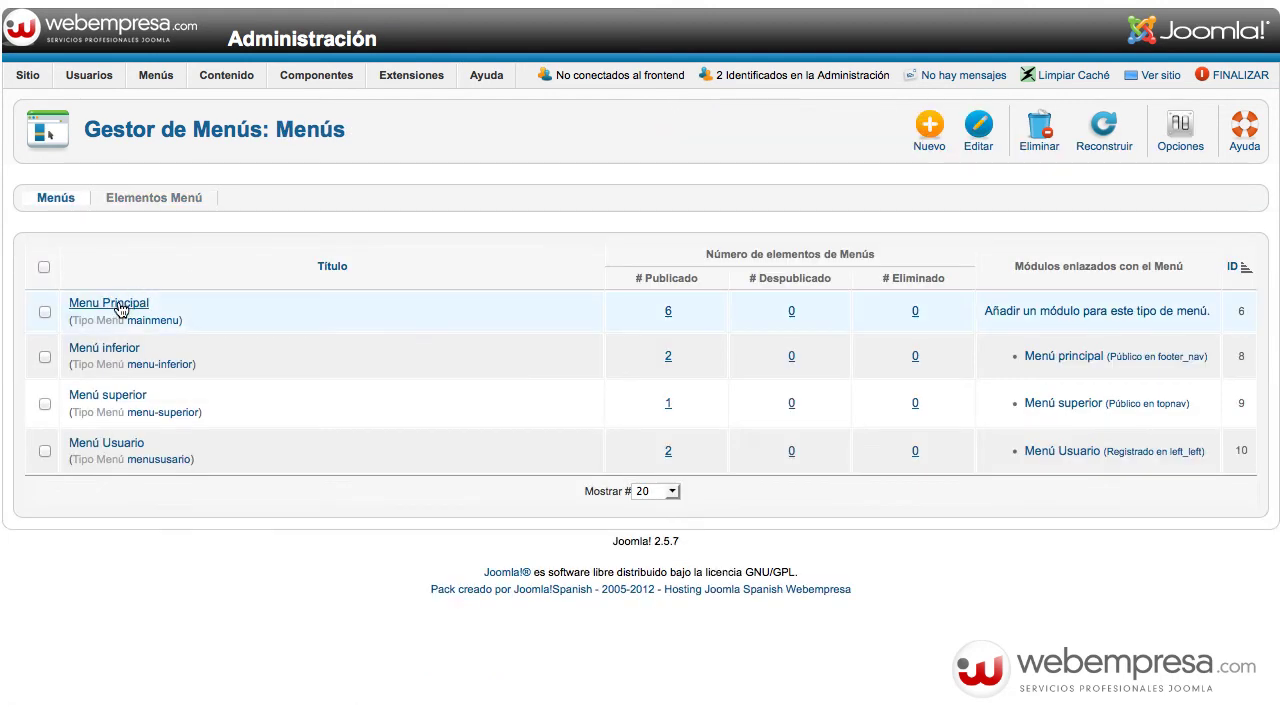
left_click(306, 341)
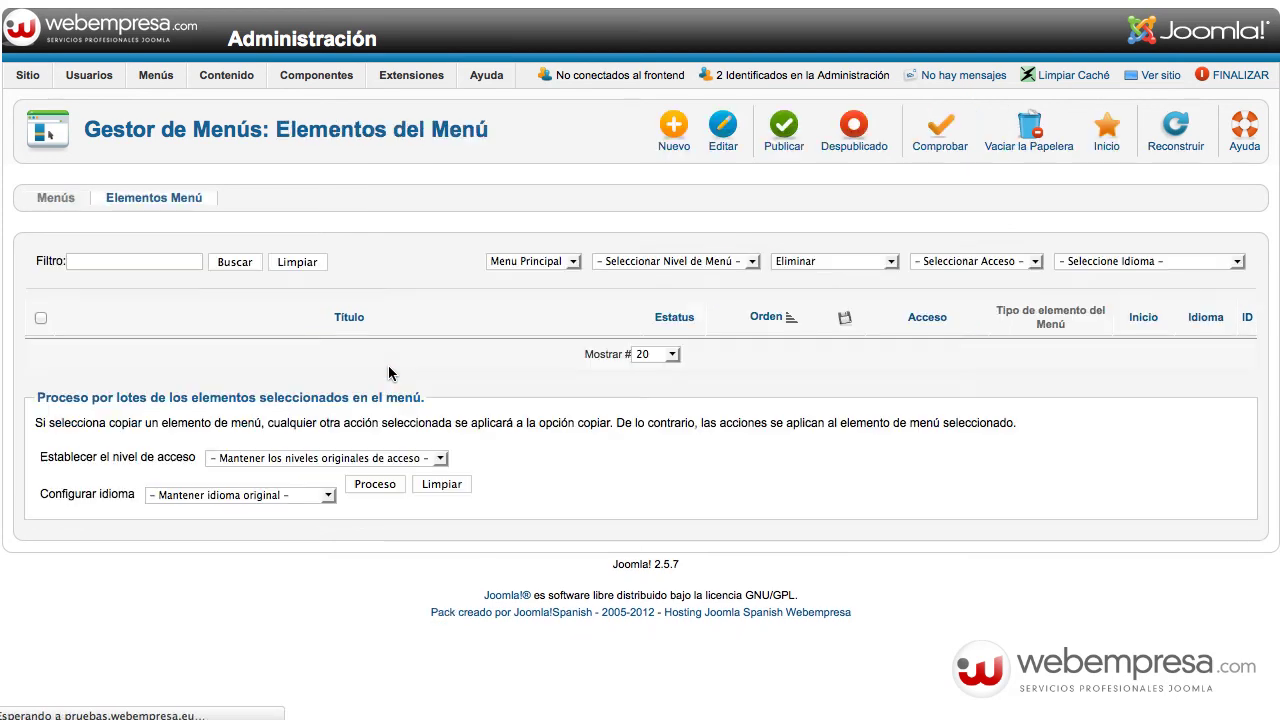
left_click(827, 261)
left_click(828, 275)
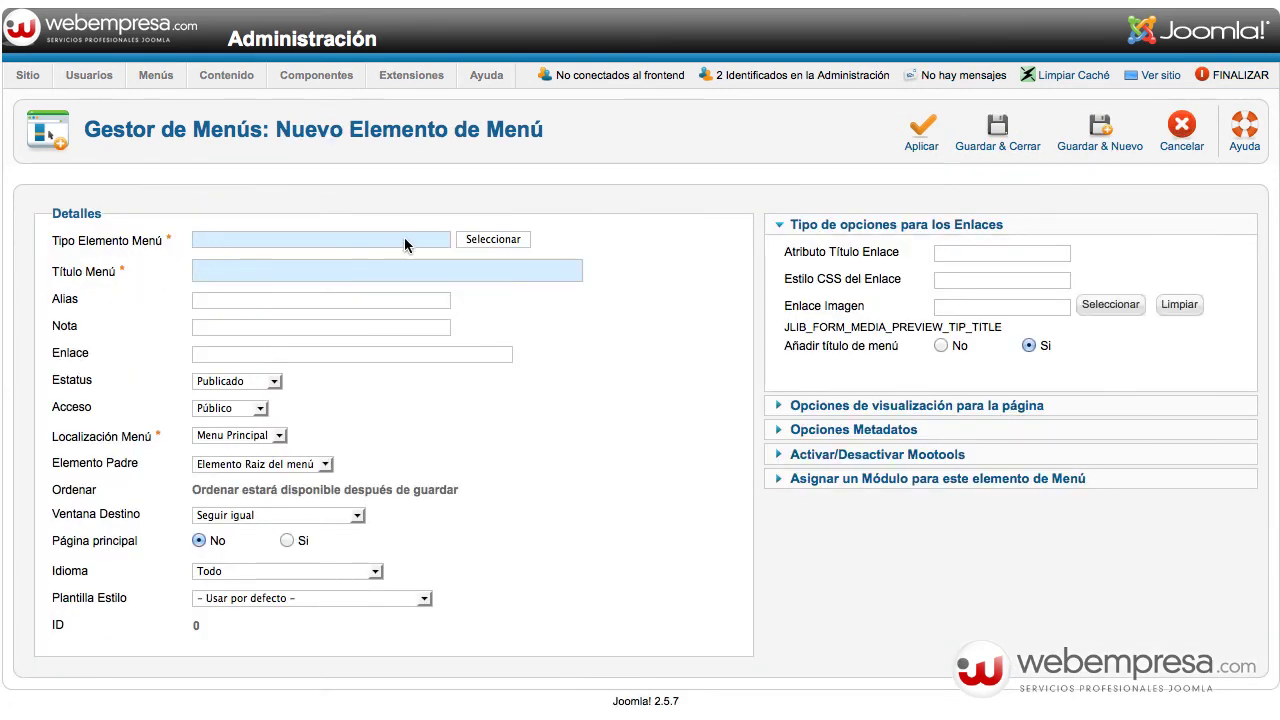
Step: Set the new menu item's type to Phoca Gallery's Listado de Imágenes (Vista de imagenes) and its category to Joomla
left_click(496, 240)
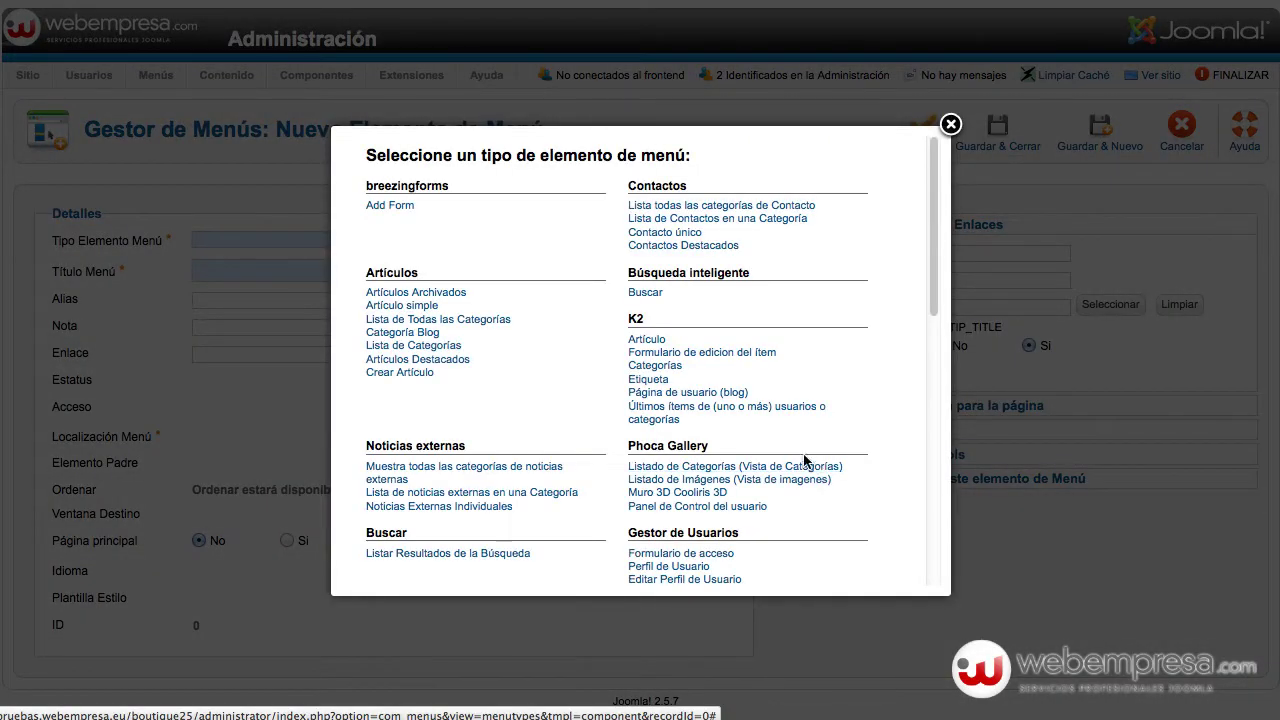
left_click(677, 480)
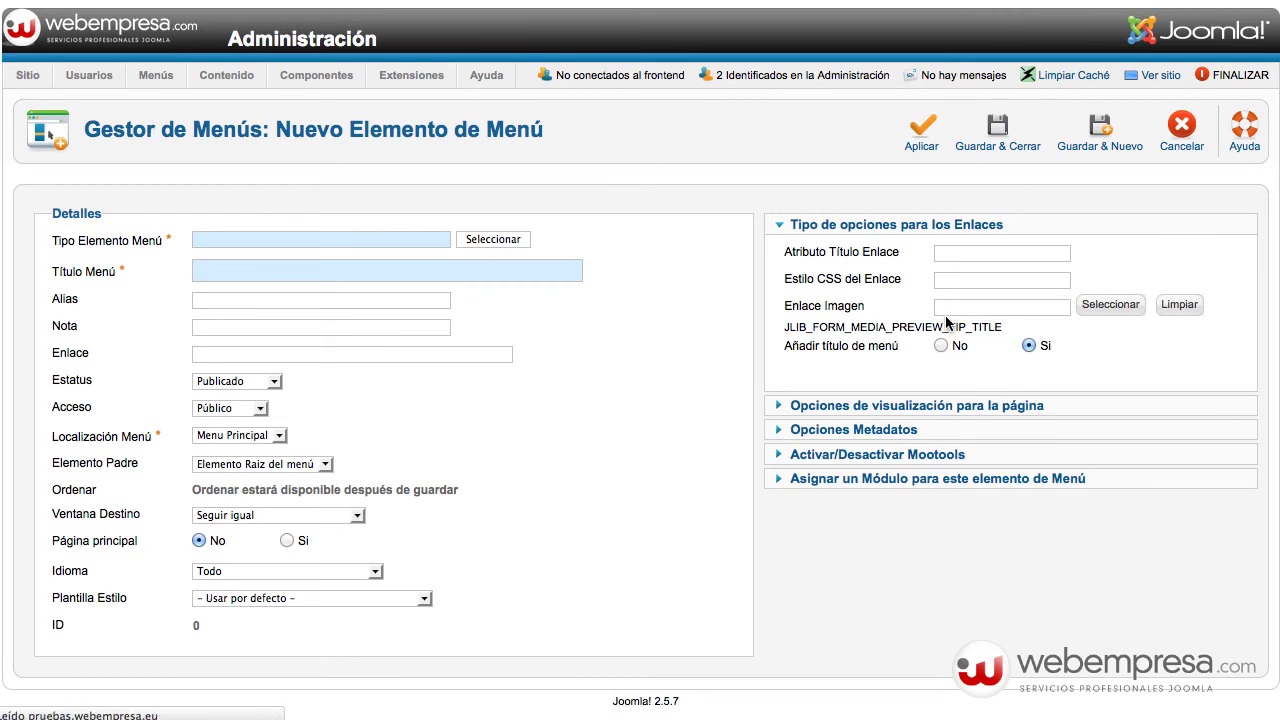
left_click(977, 255)
left_click(971, 277)
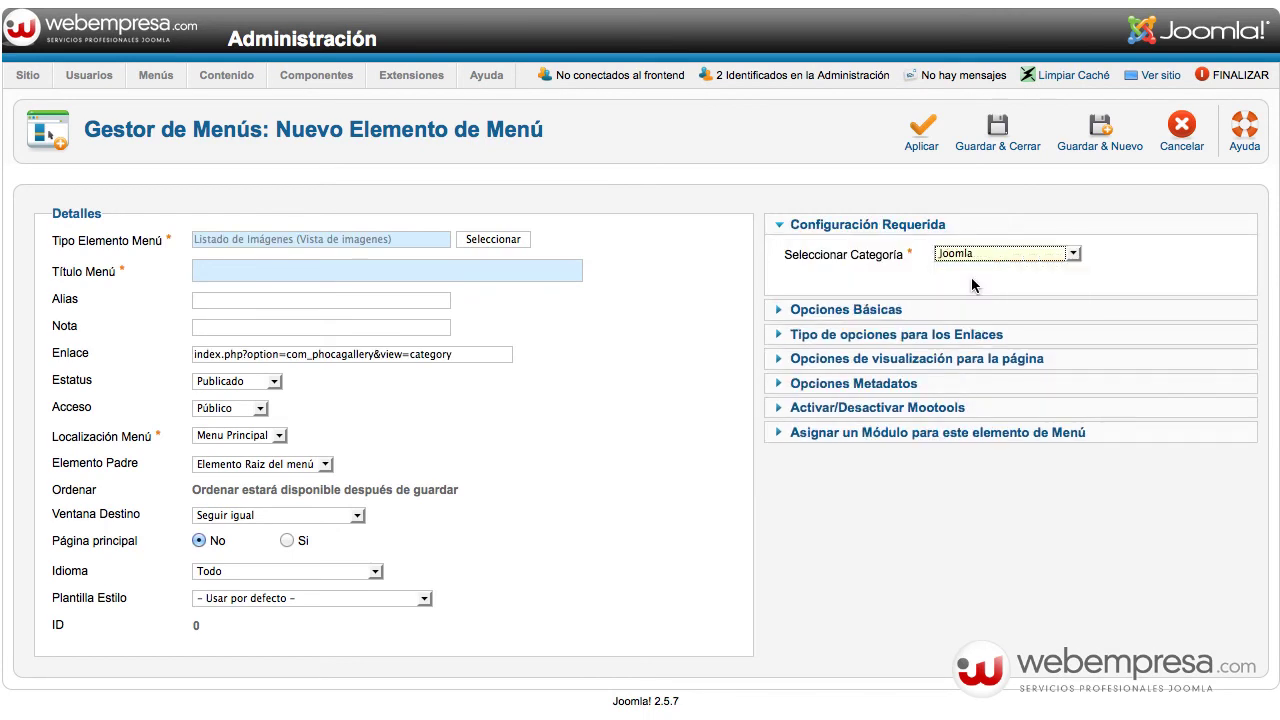
Step: Give the menu item the title Galerias and the alias galerias, and save and close it
left_click(393, 268)
type("Galerias")
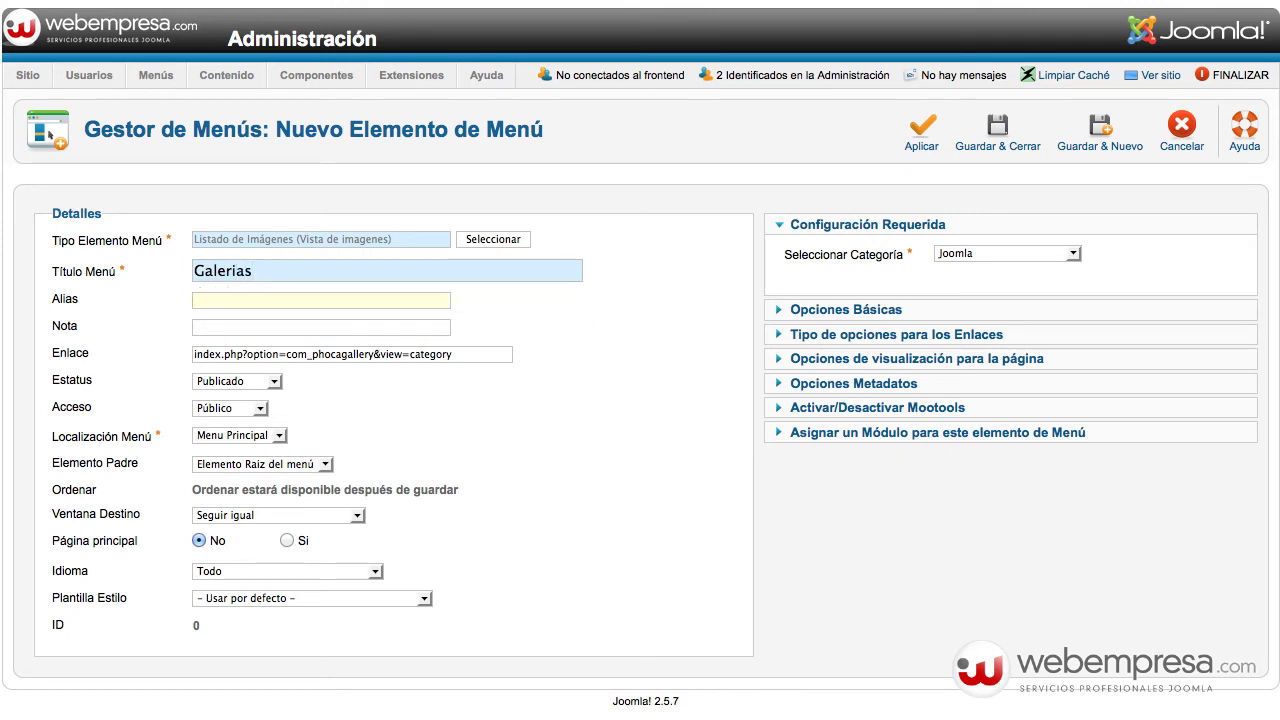
type("galerias")
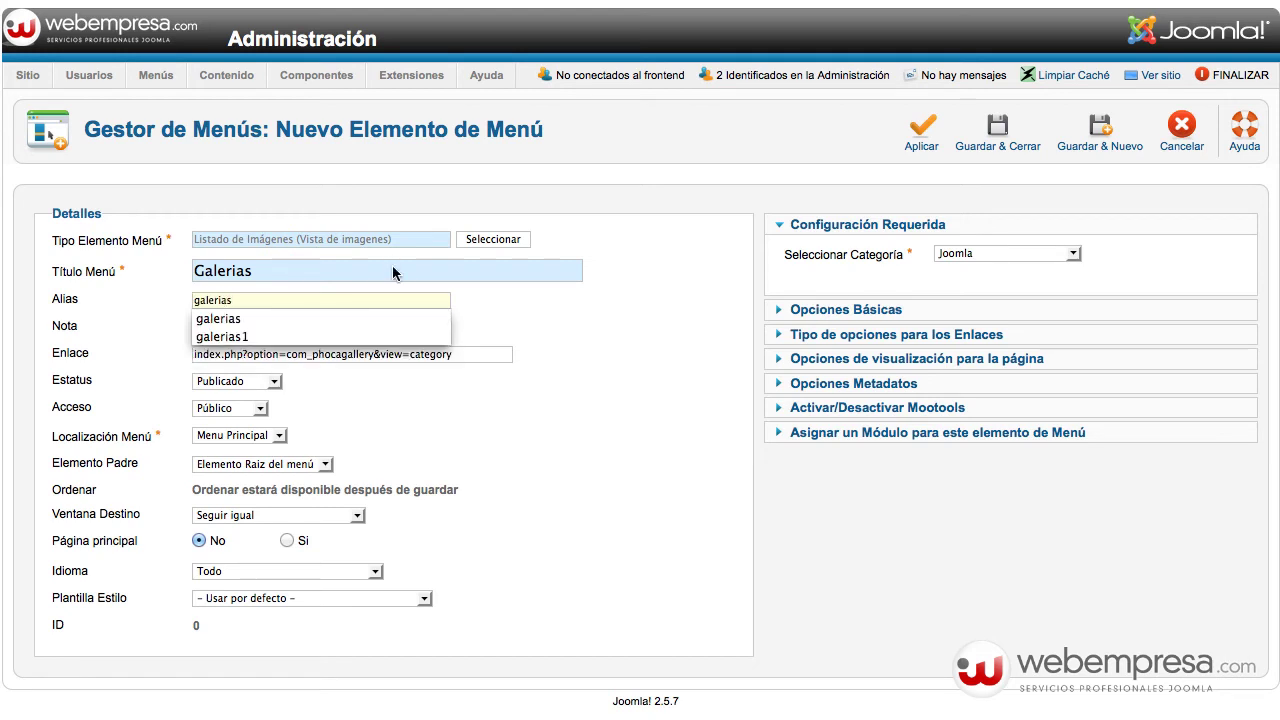
left_click(649, 472)
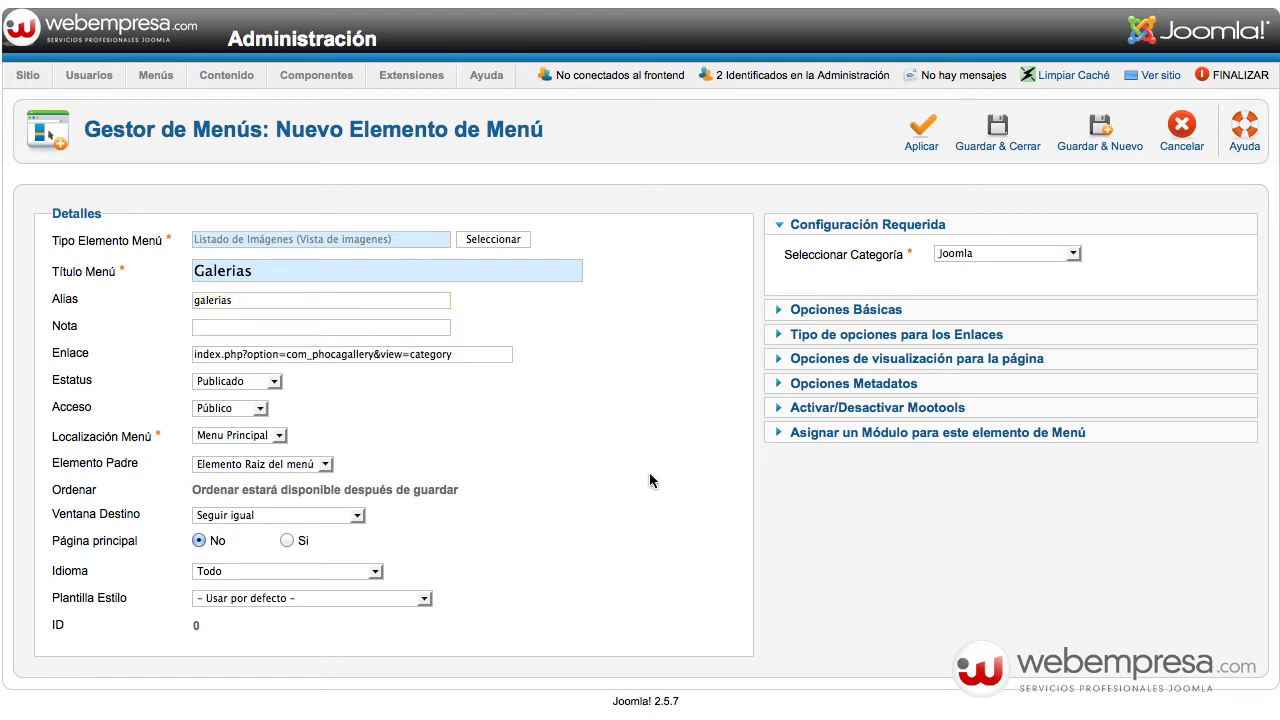
left_click(972, 140)
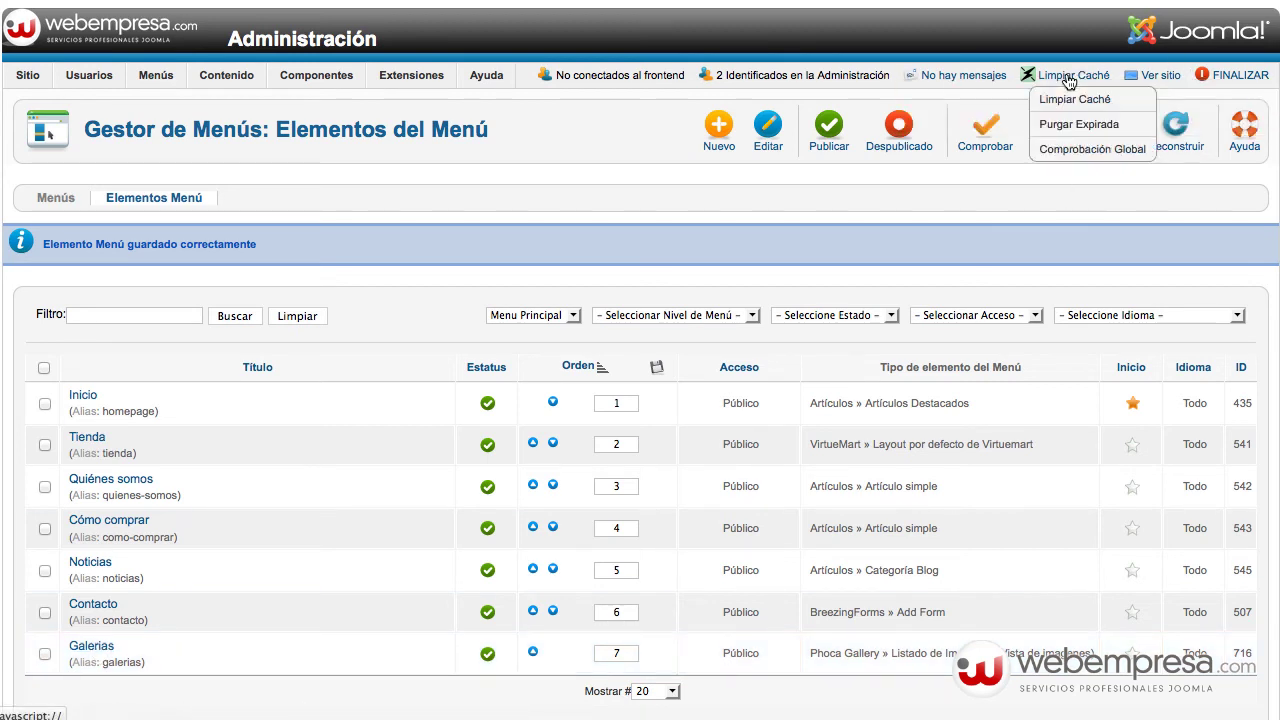
Step: Clear the site cache and check the Galerias page on the public site
left_click(1080, 96)
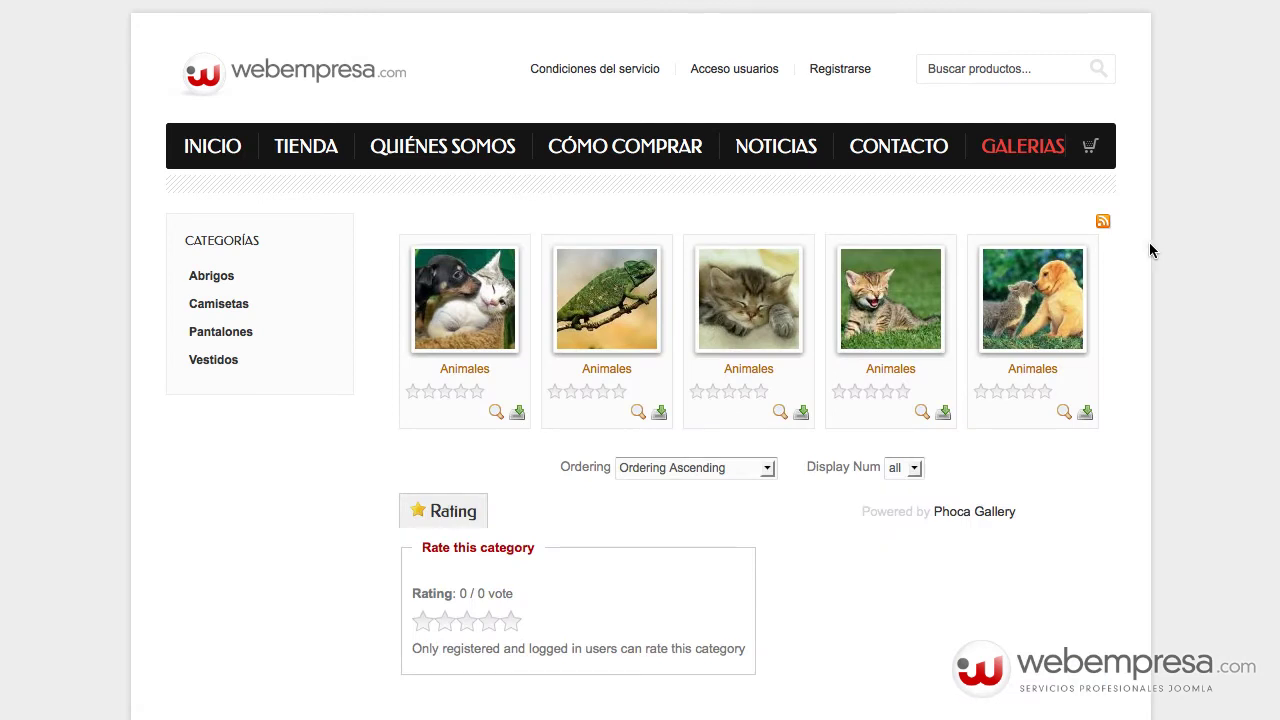
scroll(580, 470, "down", 1)
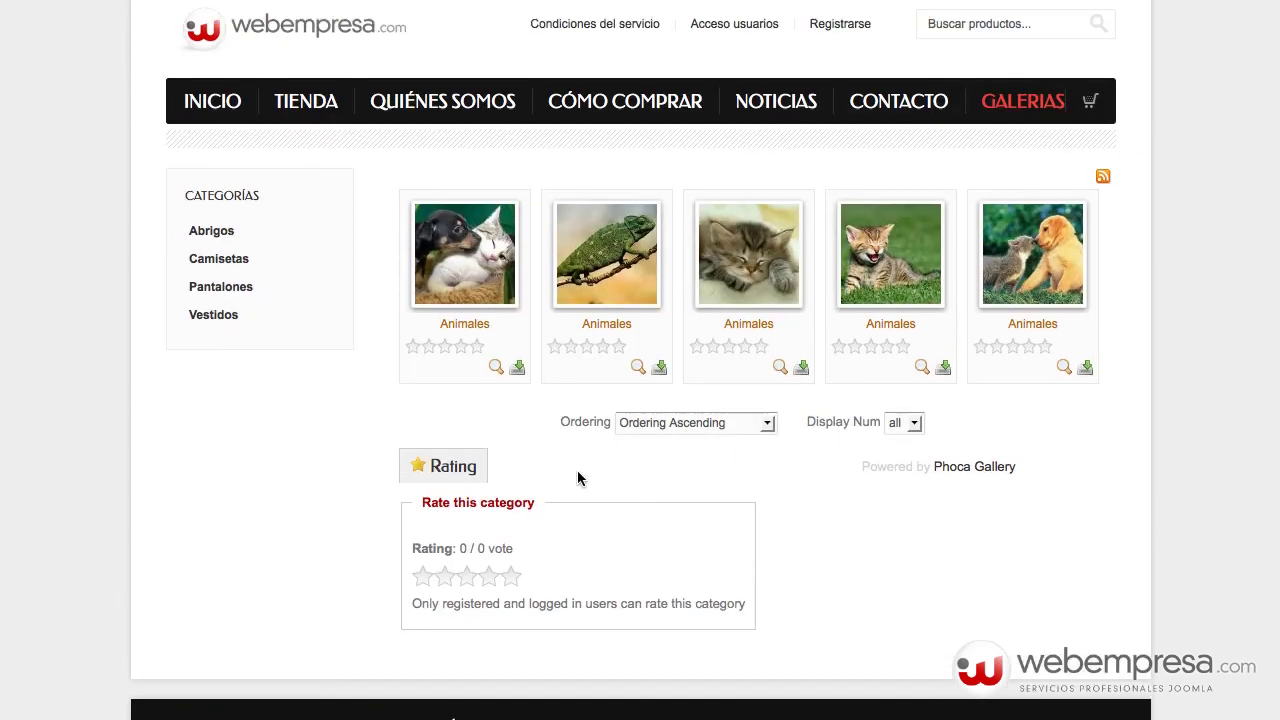
scroll(577, 478, "up", 1)
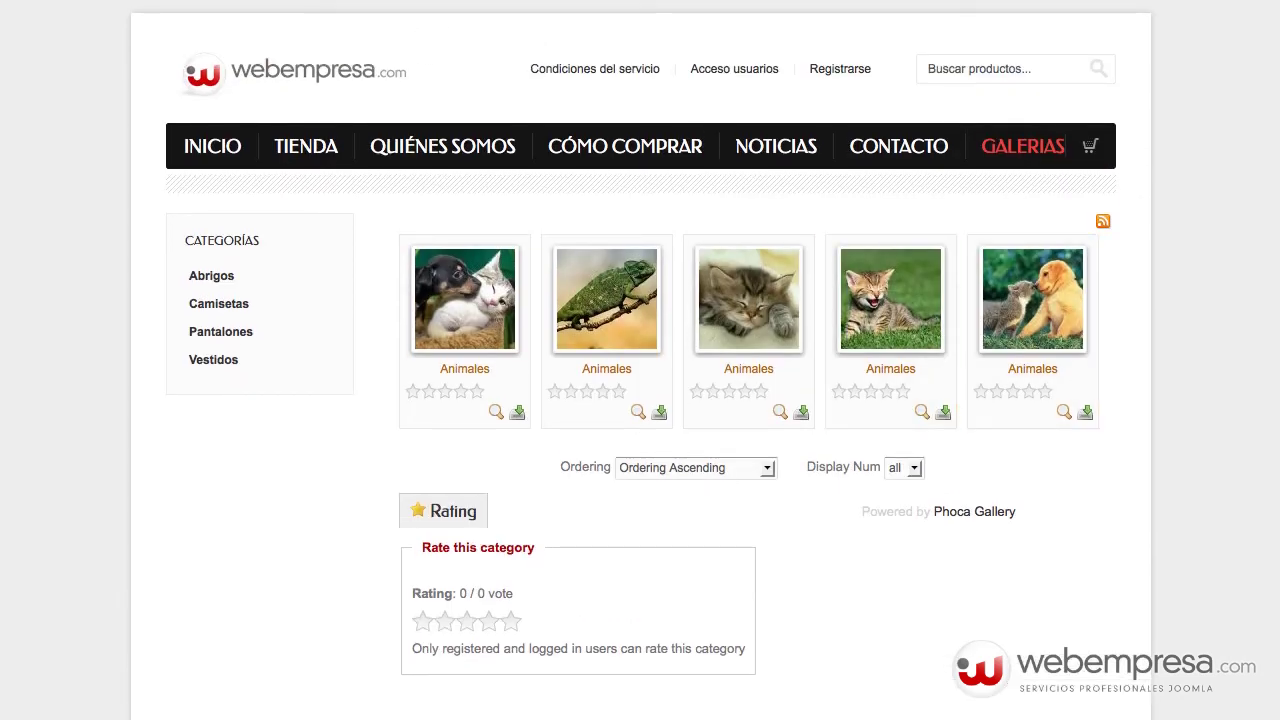